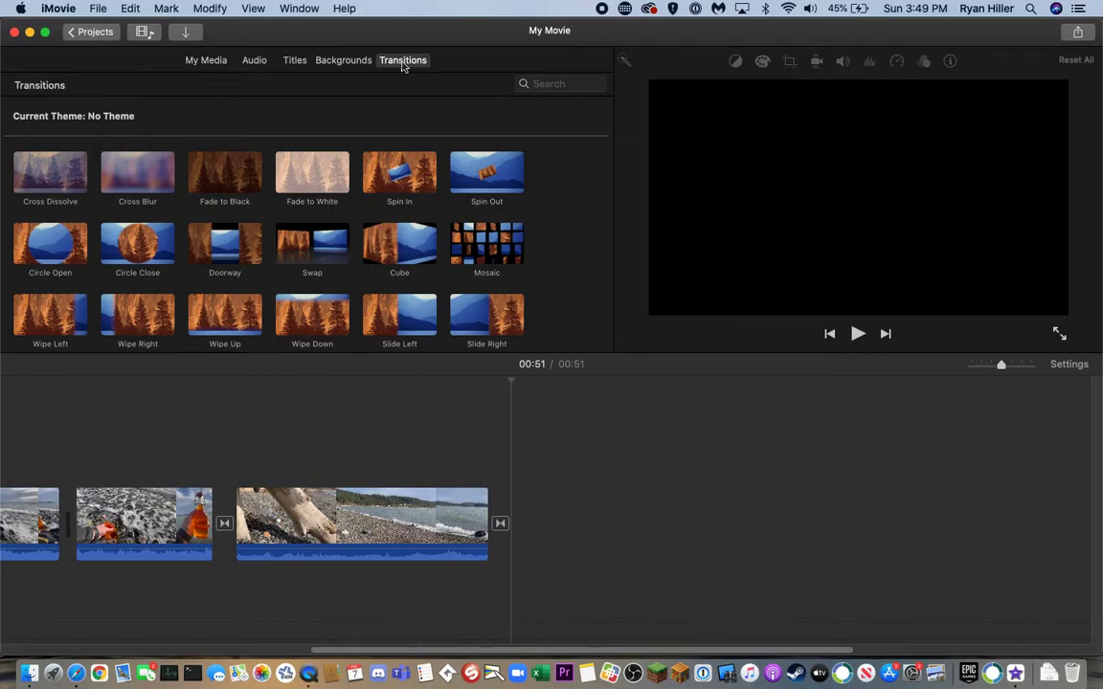
- Add an Expand title before the first clip in the timeline, with the text "The Potion"
{"action": "left_click", "coordinate": [296, 61]}
{"action": "scroll", "coordinate": [479, 521], "scroll_direction": "left", "scroll_amount": 10}
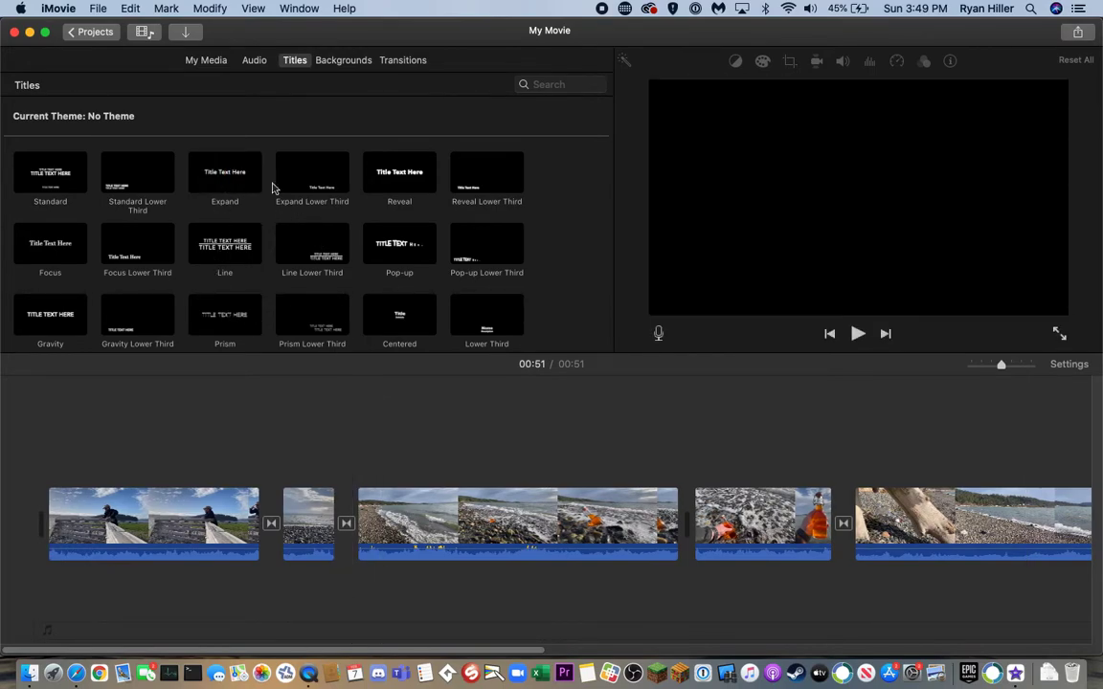
{"action": "left_click_drag", "start_coordinate": [211, 154], "coordinate": [48, 534]}
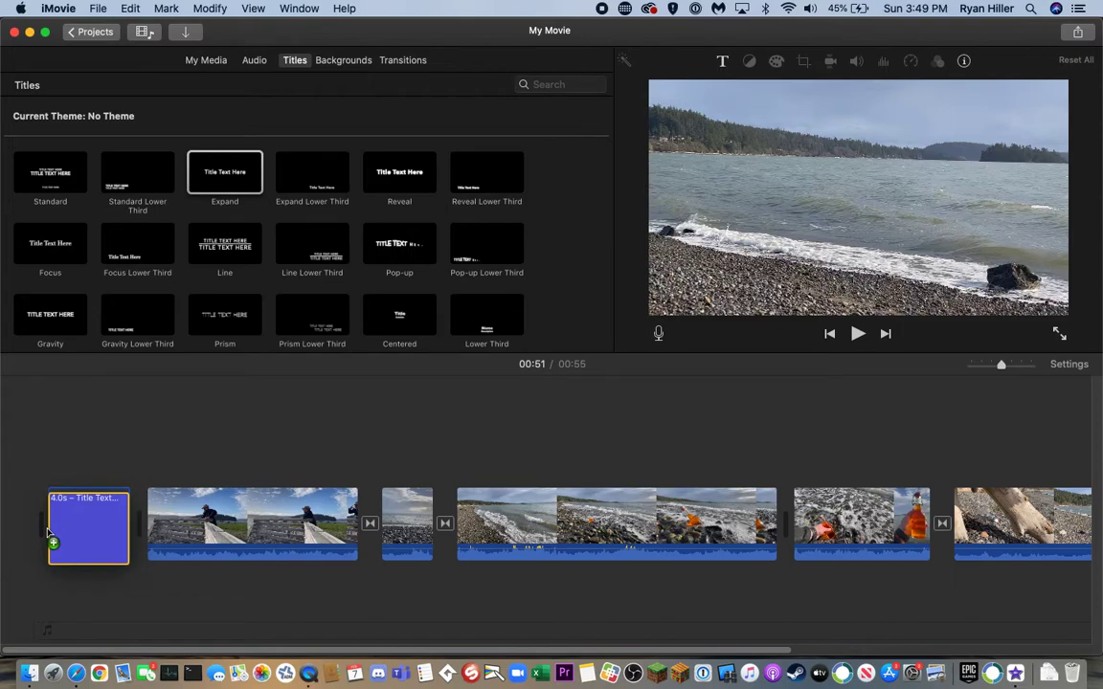
{"action": "left_click_drag", "start_coordinate": [49, 534], "coordinate": [17, 525]}
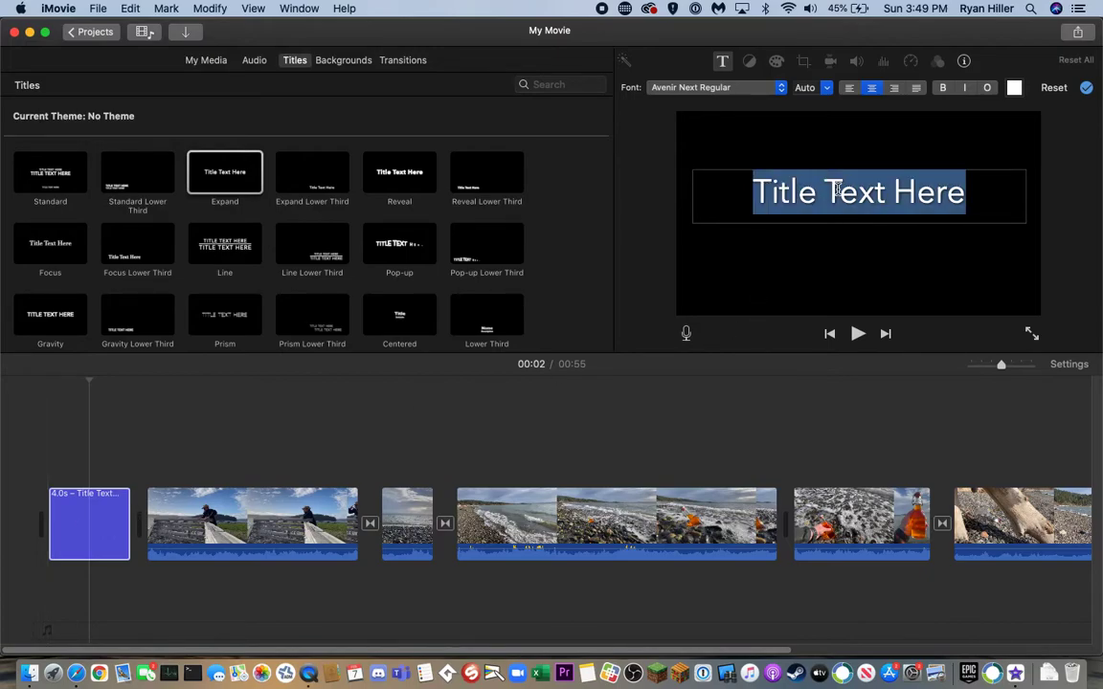
{"action": "type", "text": "The Potion"}
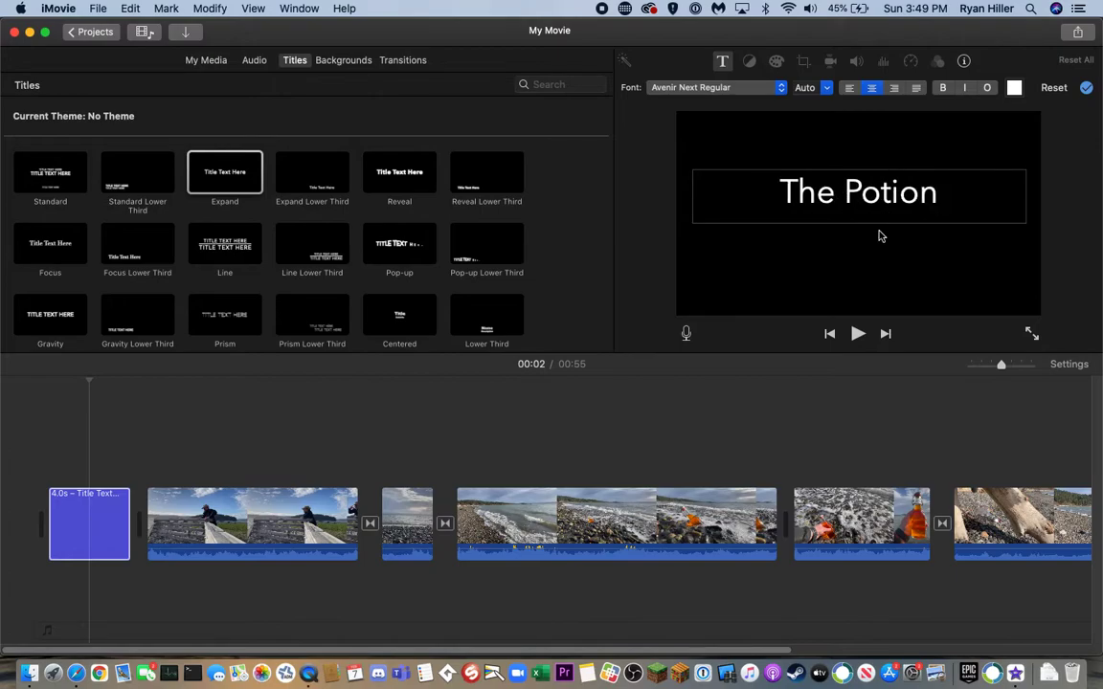
{"action": "left_click", "coordinate": [842, 253]}
- Play back the opening title from its start into the first clip
{"action": "left_click", "coordinate": [57, 521]}
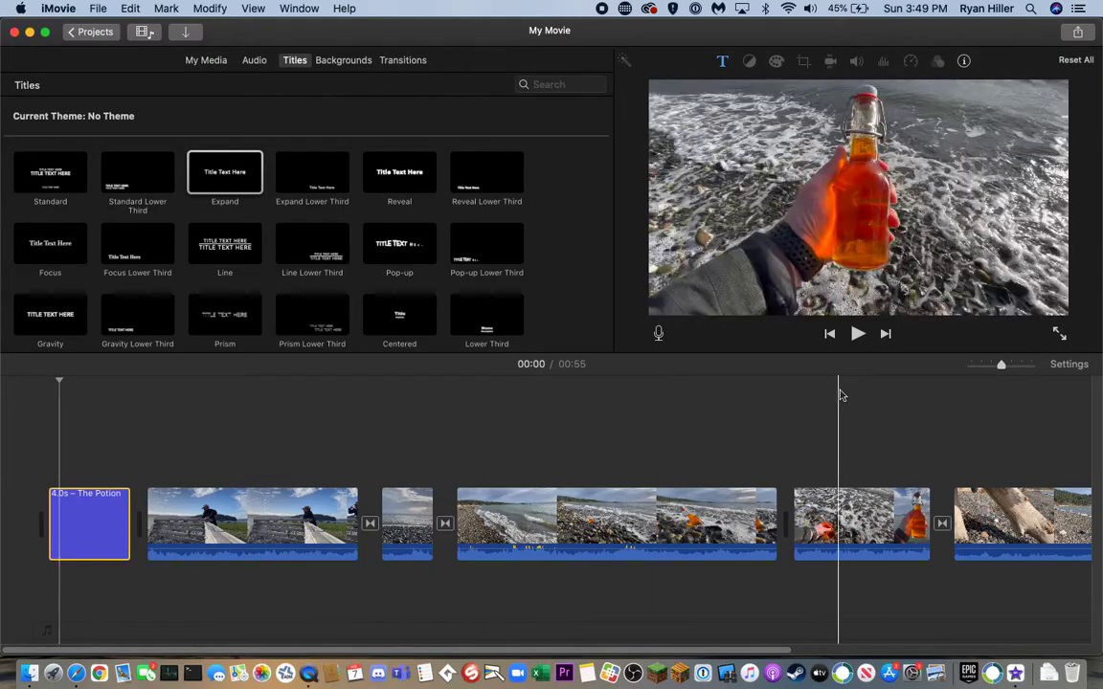
{"action": "left_click", "coordinate": [858, 333]}
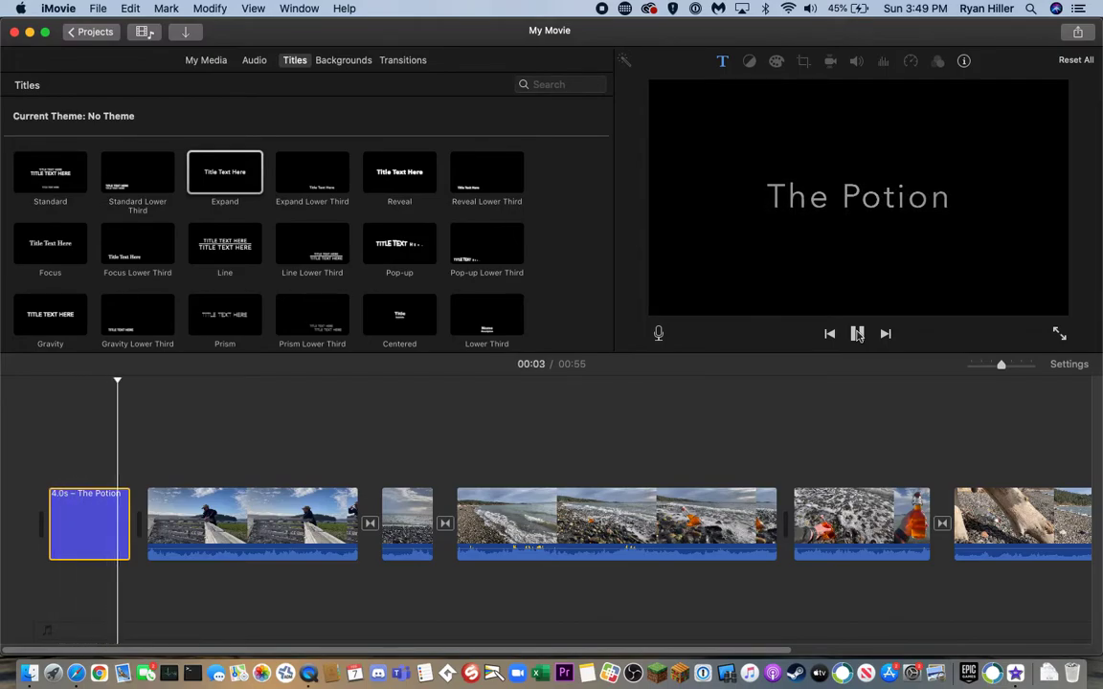
{"action": "left_click", "coordinate": [858, 333]}
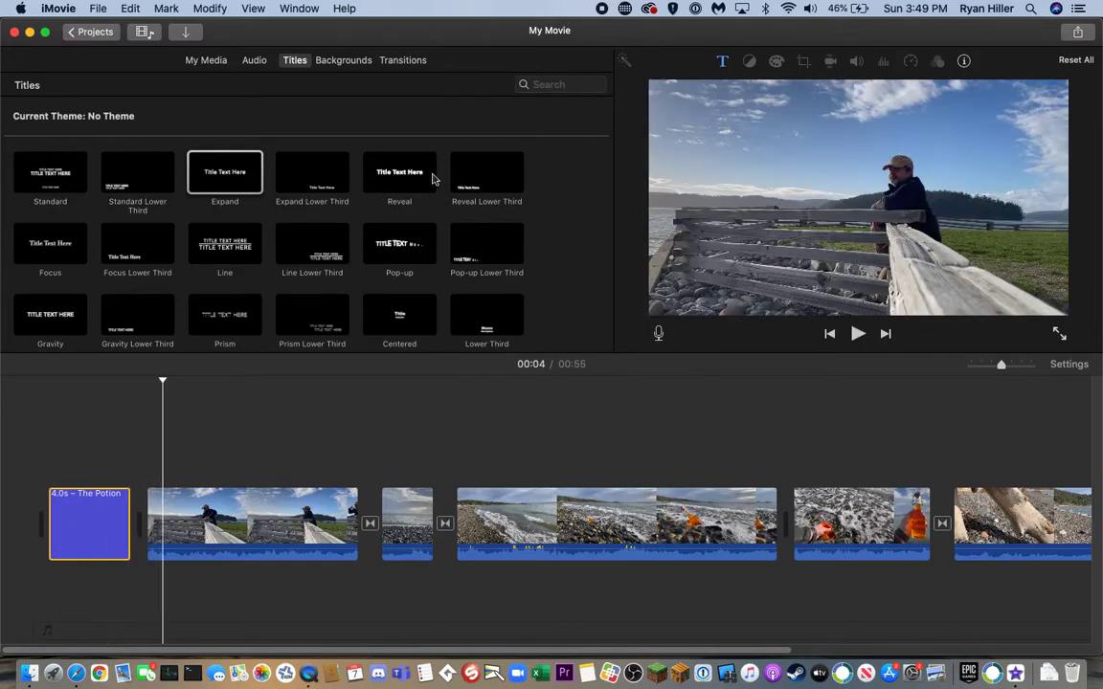
- Insert a Fade to Black transition between the opening title and the first clip, and extend the title to 4.3 s
{"action": "left_click", "coordinate": [410, 60]}
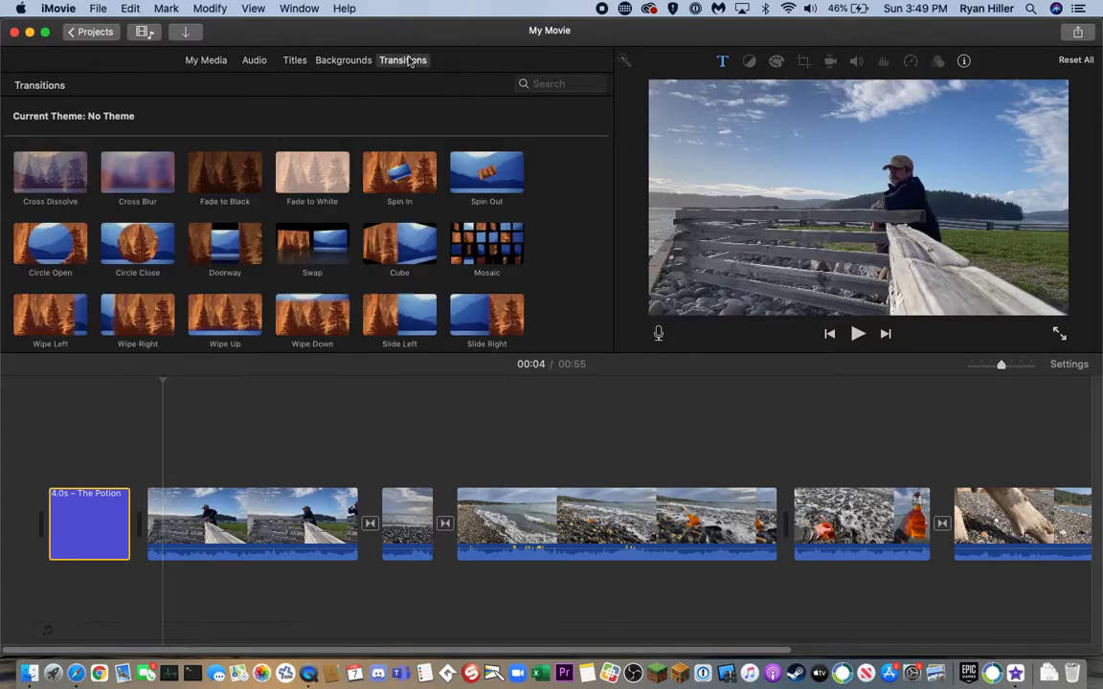
{"action": "left_click_drag", "start_coordinate": [229, 176], "coordinate": [130, 529]}
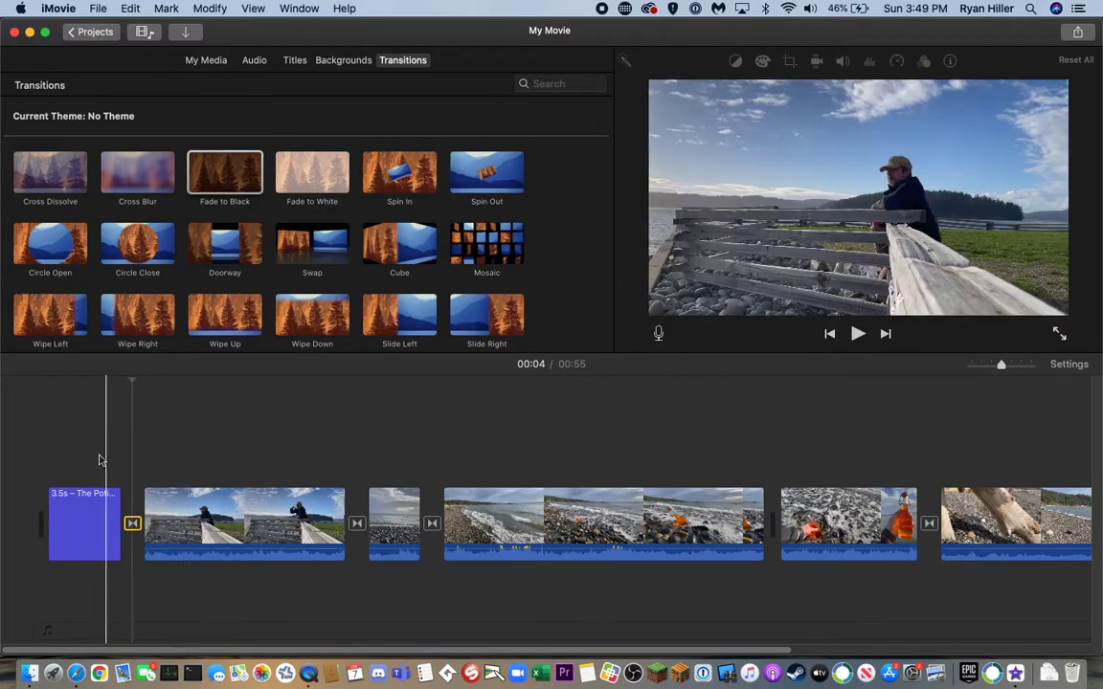
{"action": "left_click", "coordinate": [100, 526]}
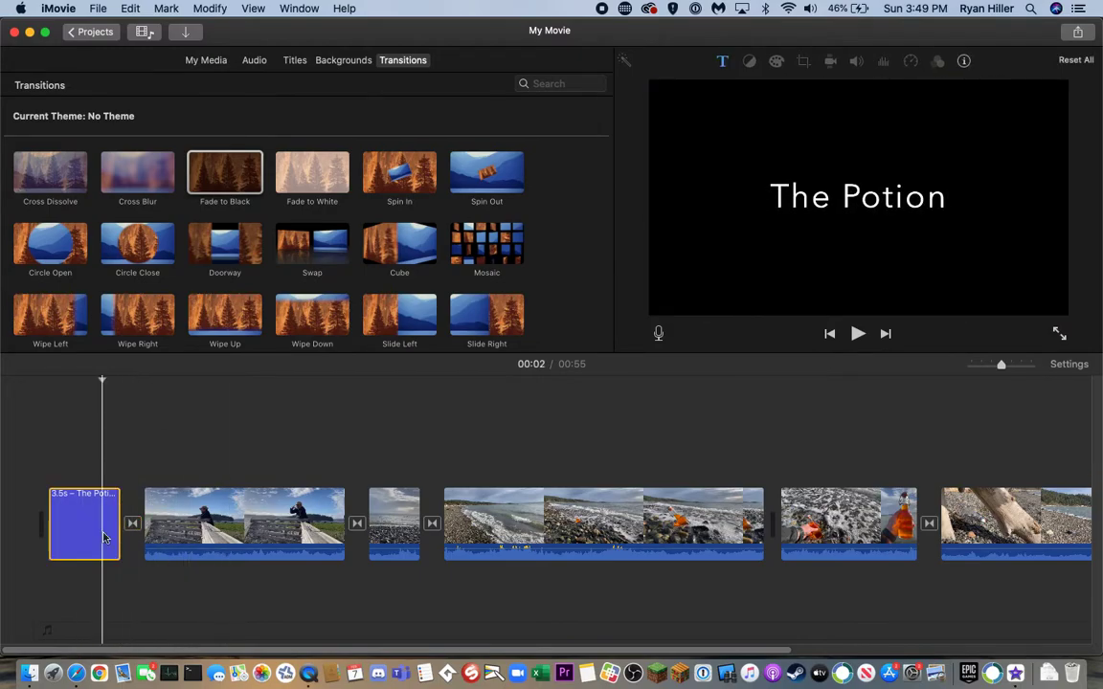
{"action": "mouse_move", "coordinate": [112, 529]}
{"action": "left_mouse_down"}
{"action": "mouse_move", "coordinate": [450, 515]}
{"action": "mouse_move", "coordinate": [111, 517]}
{"action": "mouse_move", "coordinate": [131, 525]}
{"action": "left_mouse_up"}
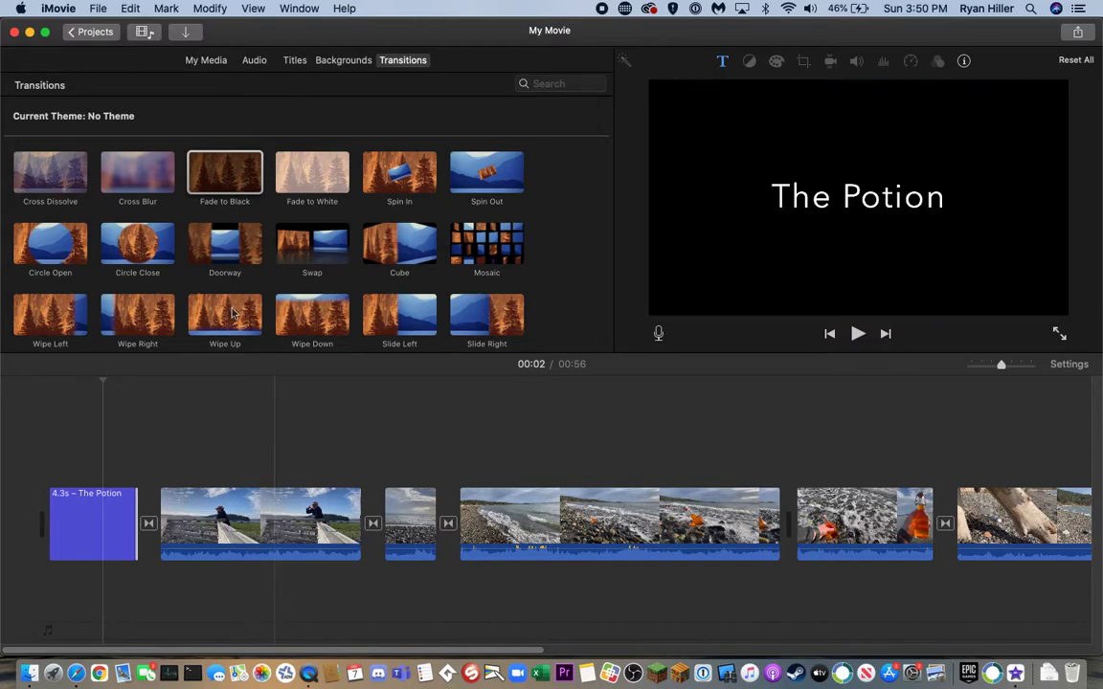
- Overlay a Gravity Lower Third title reading "LEADING LINES" on the man-at-the-fence clip and shorten it to 3.7 s
{"action": "left_click", "coordinate": [294, 61]}
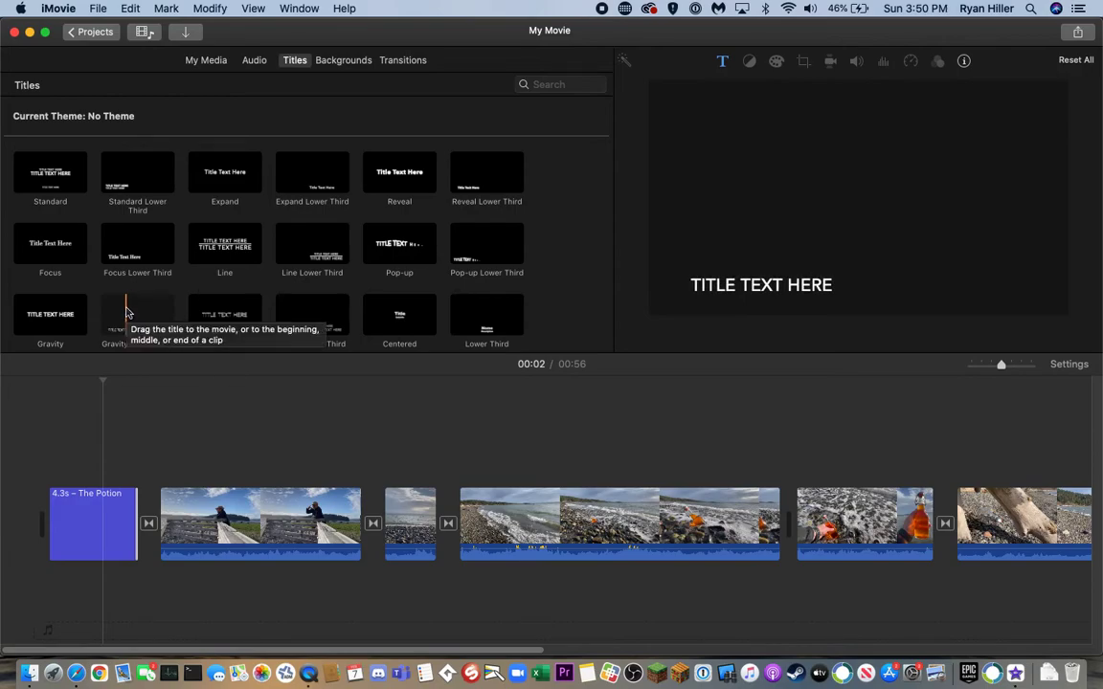
{"action": "left_click_drag", "start_coordinate": [125, 312], "coordinate": [238, 527]}
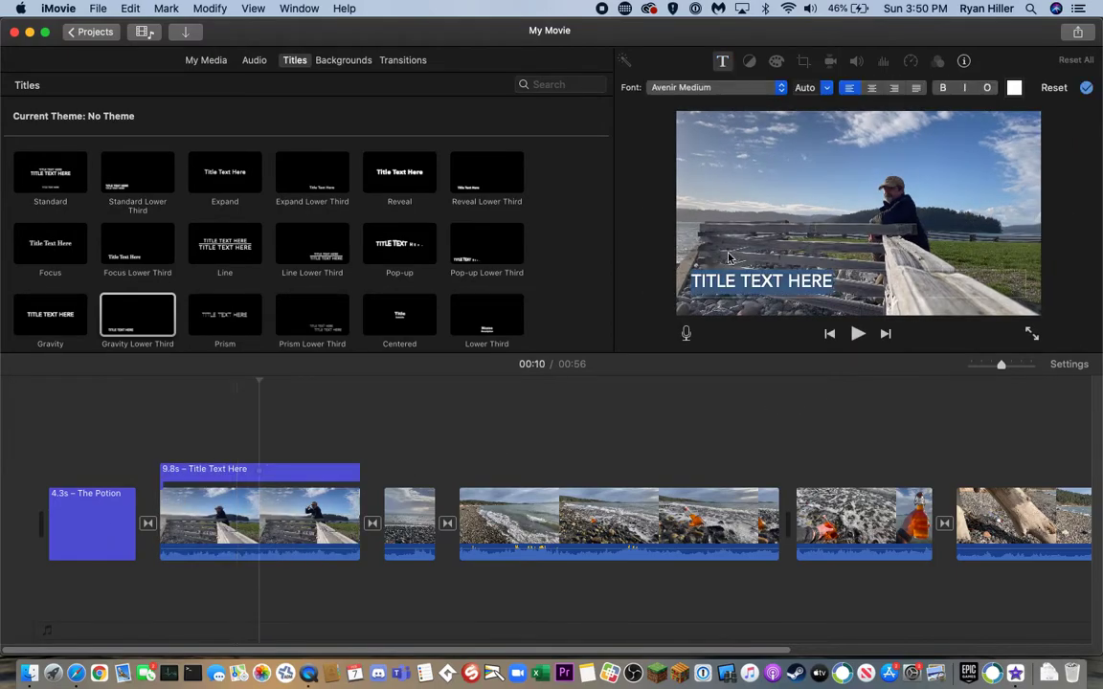
{"action": "left_click", "coordinate": [90, 534]}
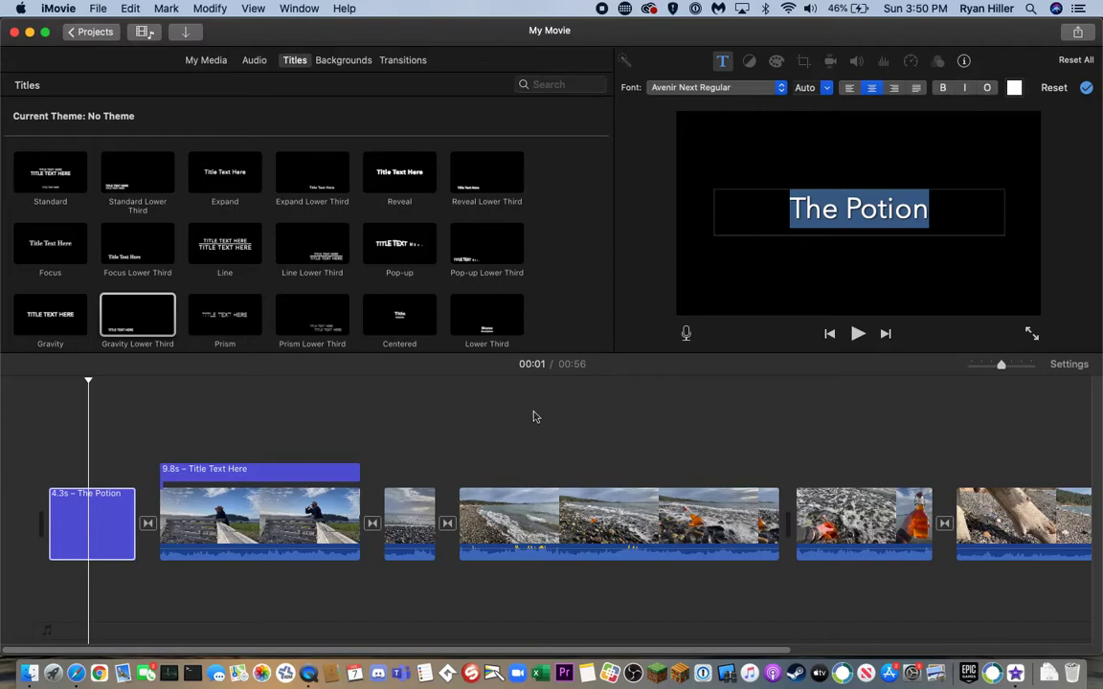
{"action": "left_click", "coordinate": [261, 525]}
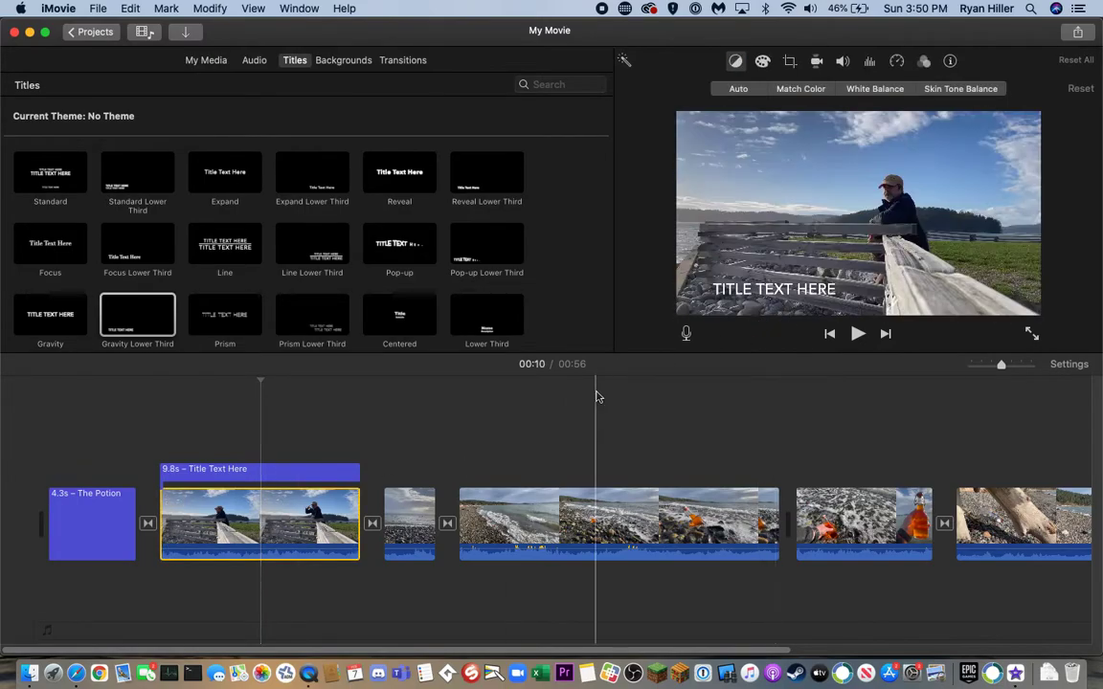
{"action": "left_click", "coordinate": [197, 440]}
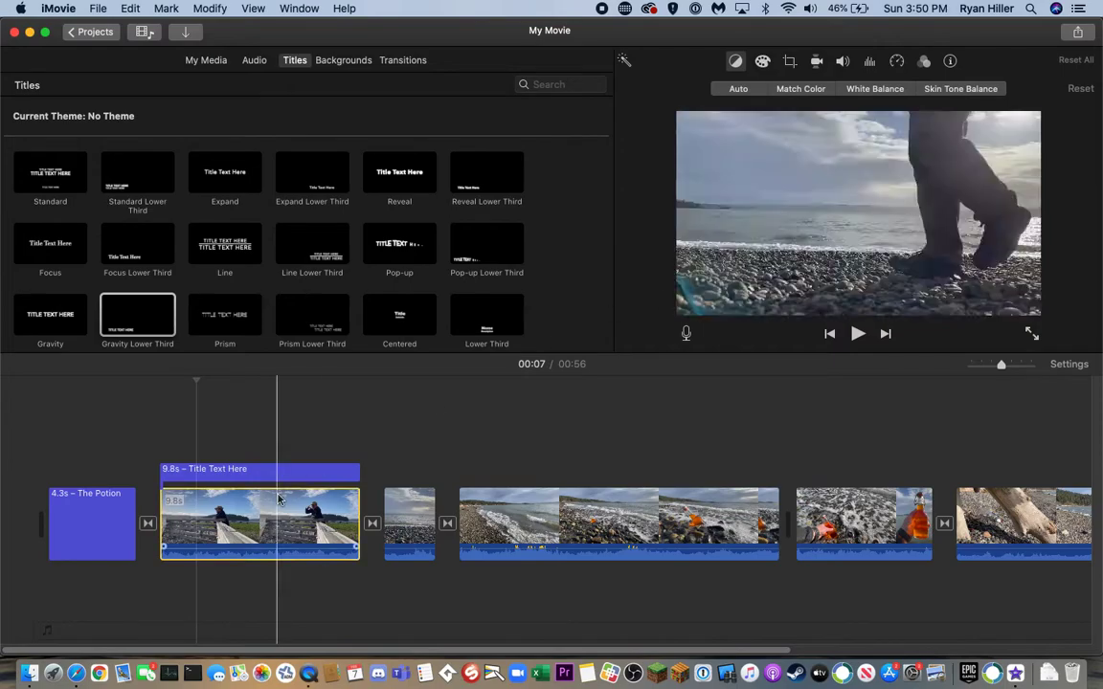
{"action": "left_click", "coordinate": [218, 471]}
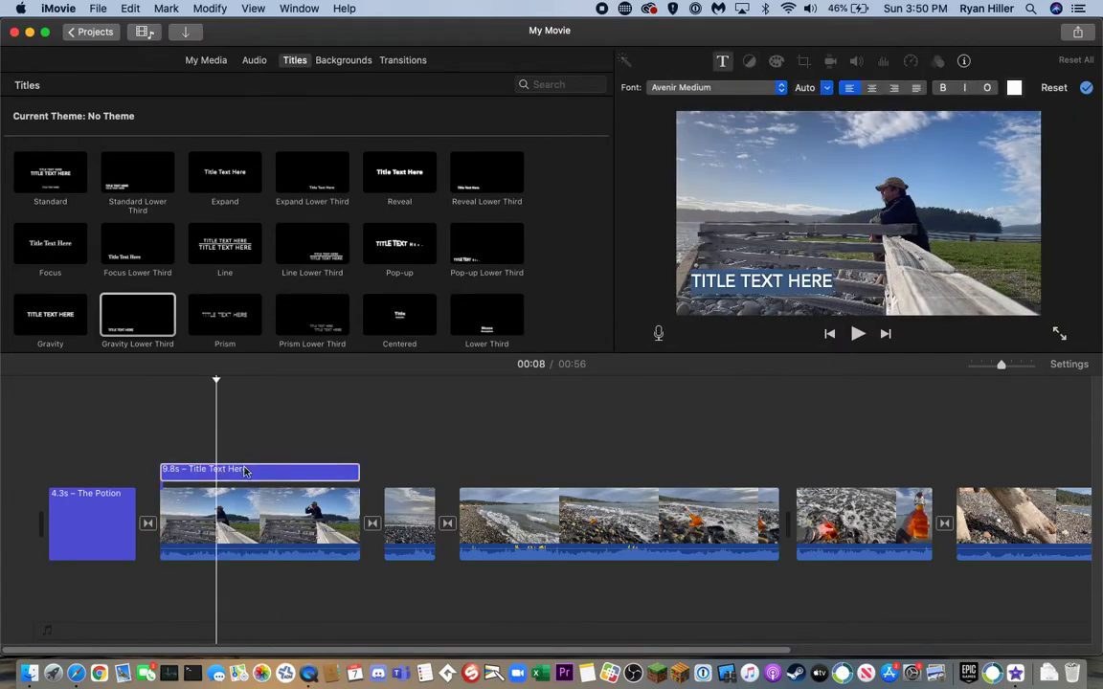
{"action": "left_click", "coordinate": [276, 533]}
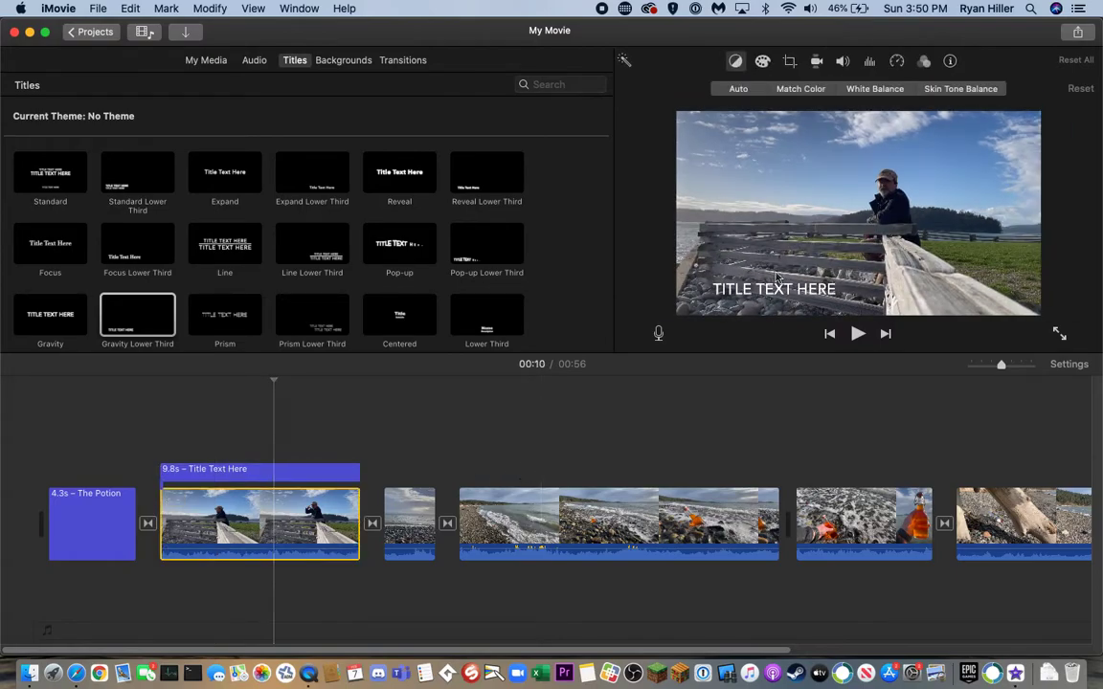
{"action": "left_click", "coordinate": [236, 472]}
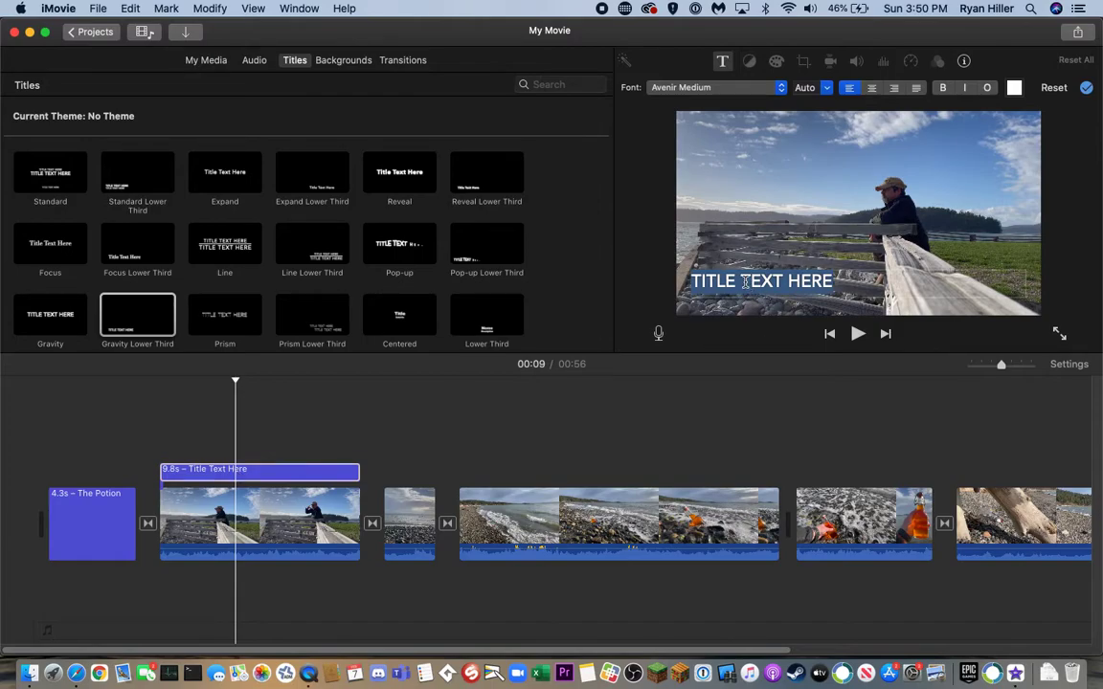
{"action": "type", "text": "LEADING LINES"}
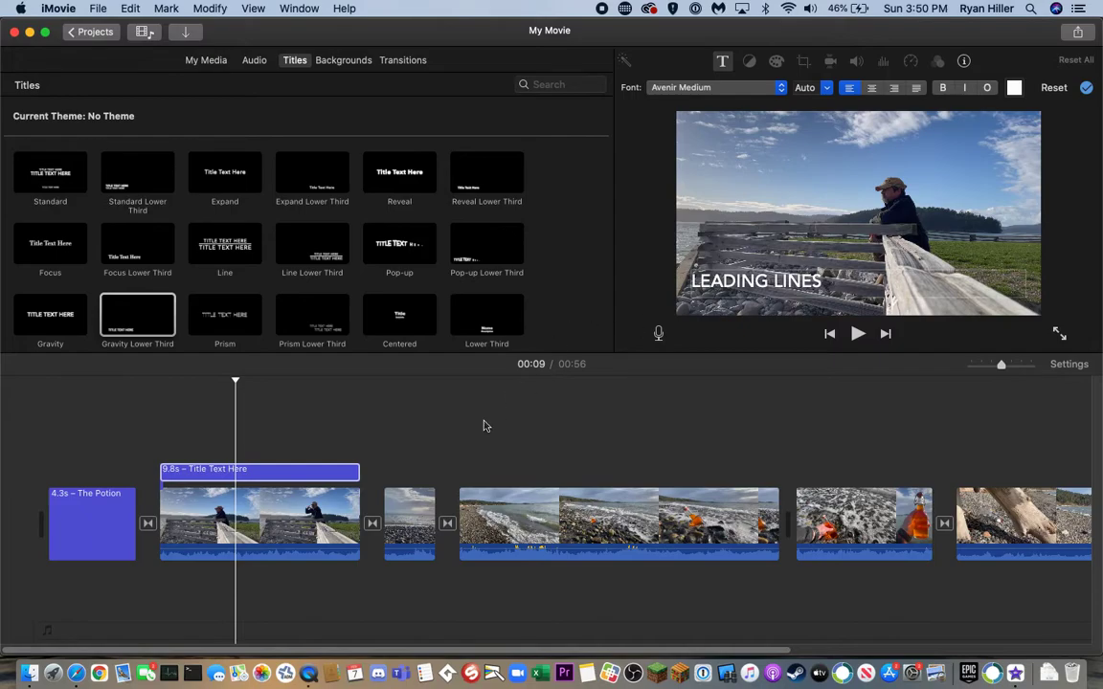
{"action": "mouse_move", "coordinate": [235, 383]}
{"action": "left_mouse_down"}
{"action": "mouse_move", "coordinate": [185, 379]}
{"action": "mouse_move", "coordinate": [326, 375]}
{"action": "mouse_move", "coordinate": [243, 376]}
{"action": "left_mouse_up"}
{"action": "left_click_drag", "start_coordinate": [352, 472], "coordinate": [235, 471]}
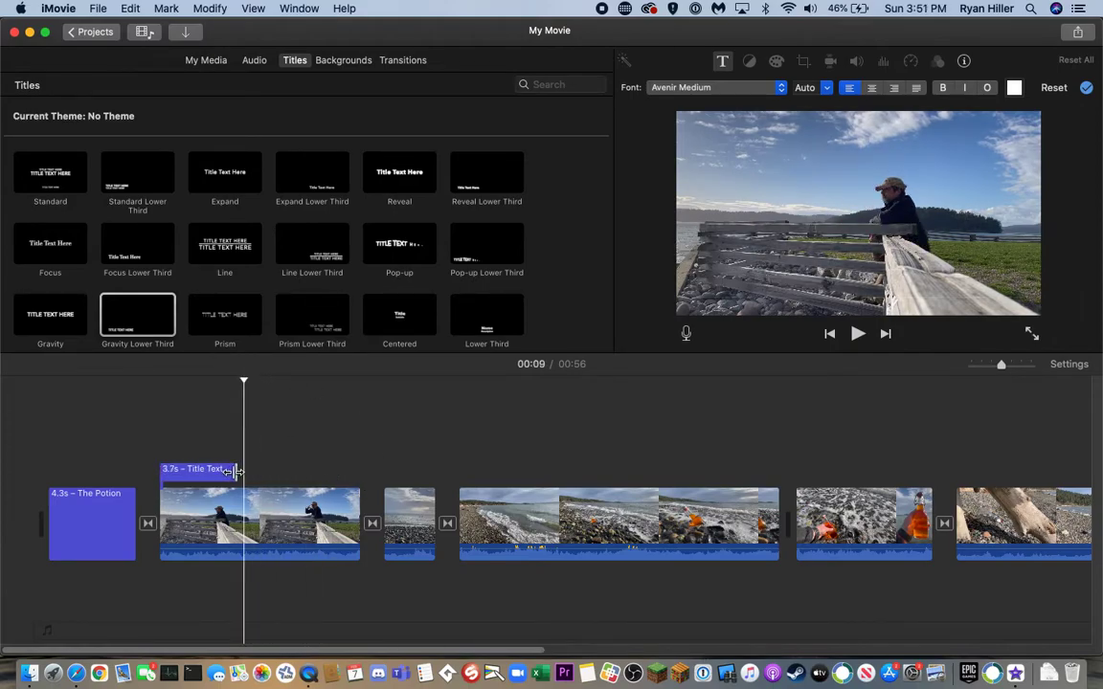
- Overlay a Gravity Lower Third title of about 5.2 s at the start of the long shoreline clip, with the text "RULE OF THIRDS"
{"action": "left_click_drag", "start_coordinate": [243, 380], "coordinate": [413, 379]}
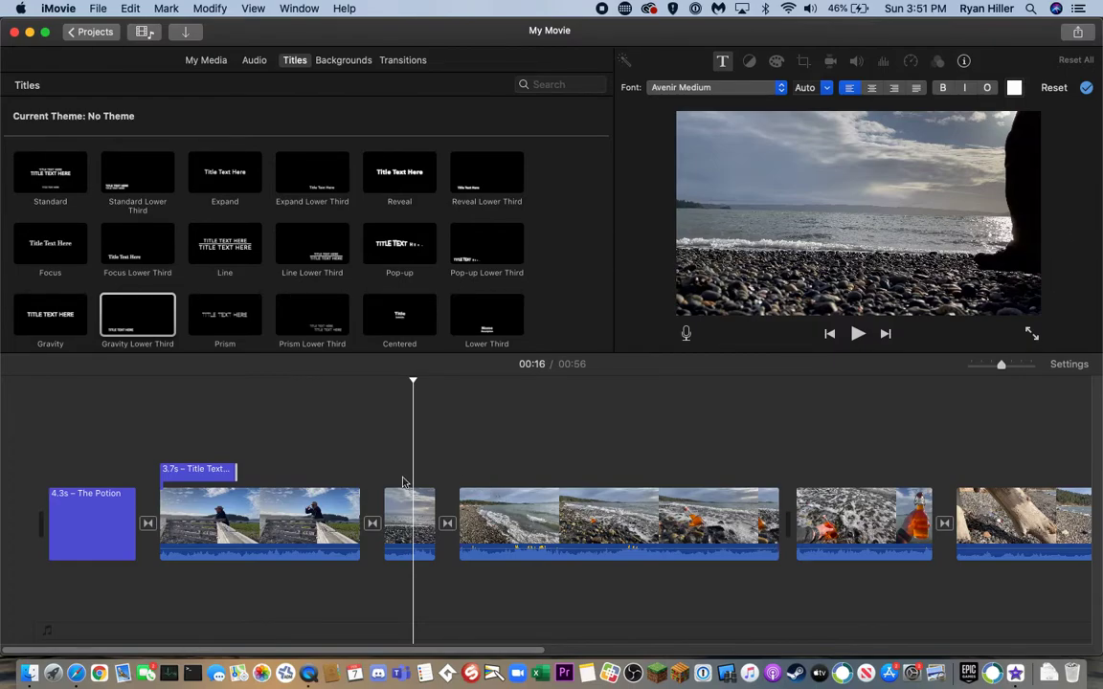
{"action": "left_click", "coordinate": [409, 514]}
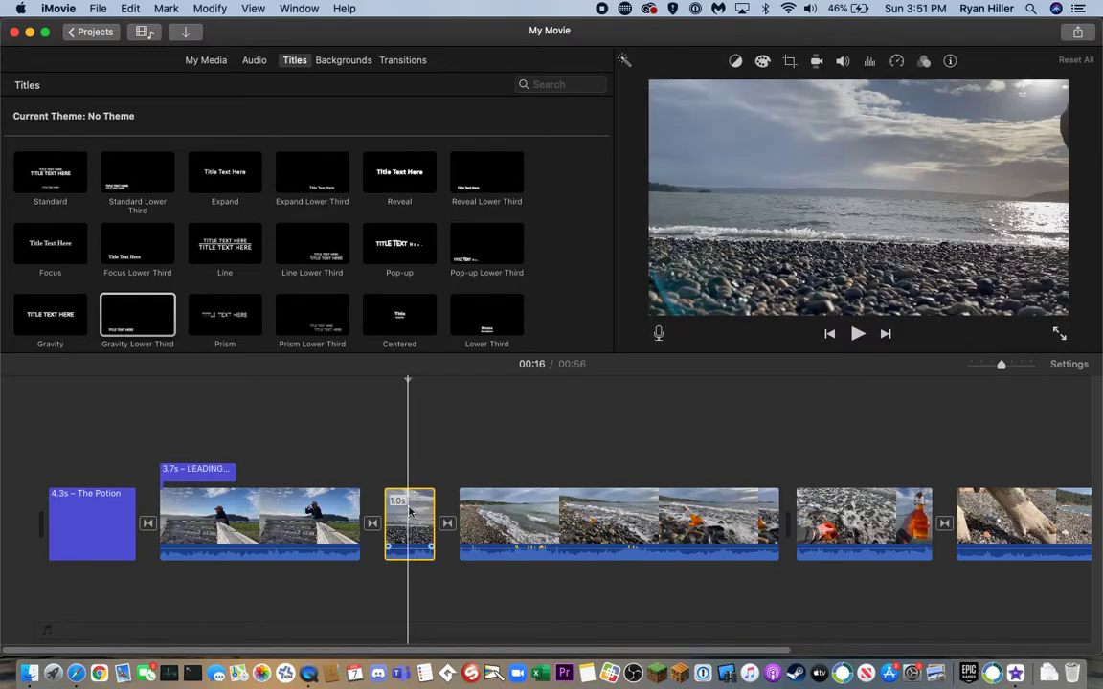
{"action": "left_click_drag", "start_coordinate": [407, 379], "coordinate": [727, 376]}
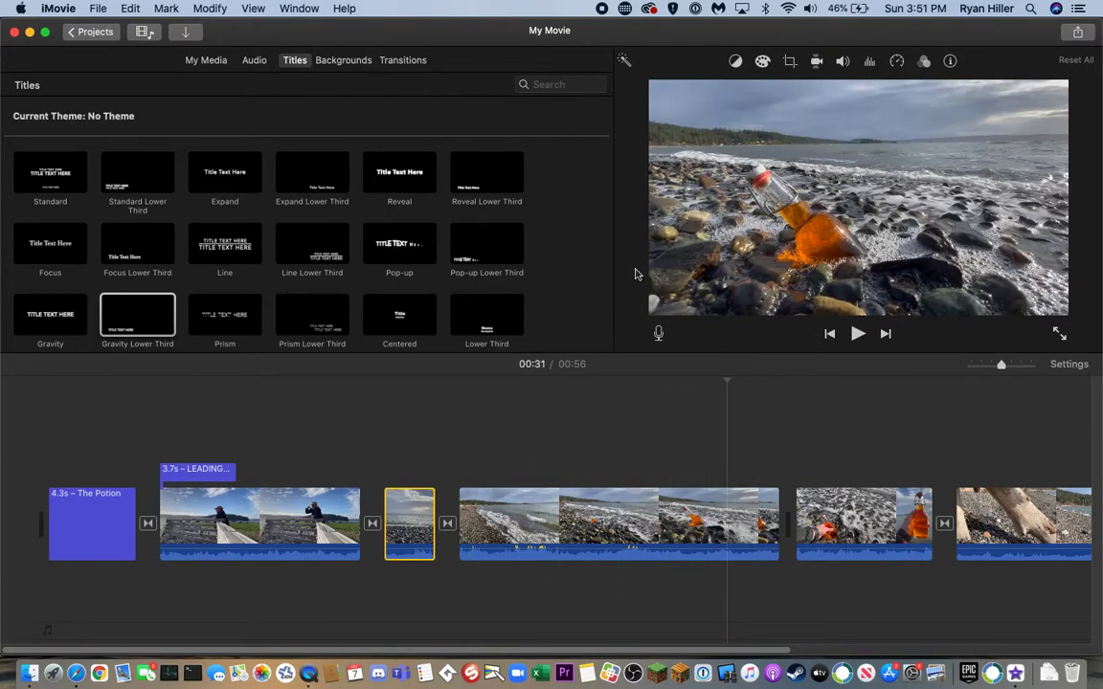
{"action": "left_click_drag", "start_coordinate": [113, 297], "coordinate": [490, 532]}
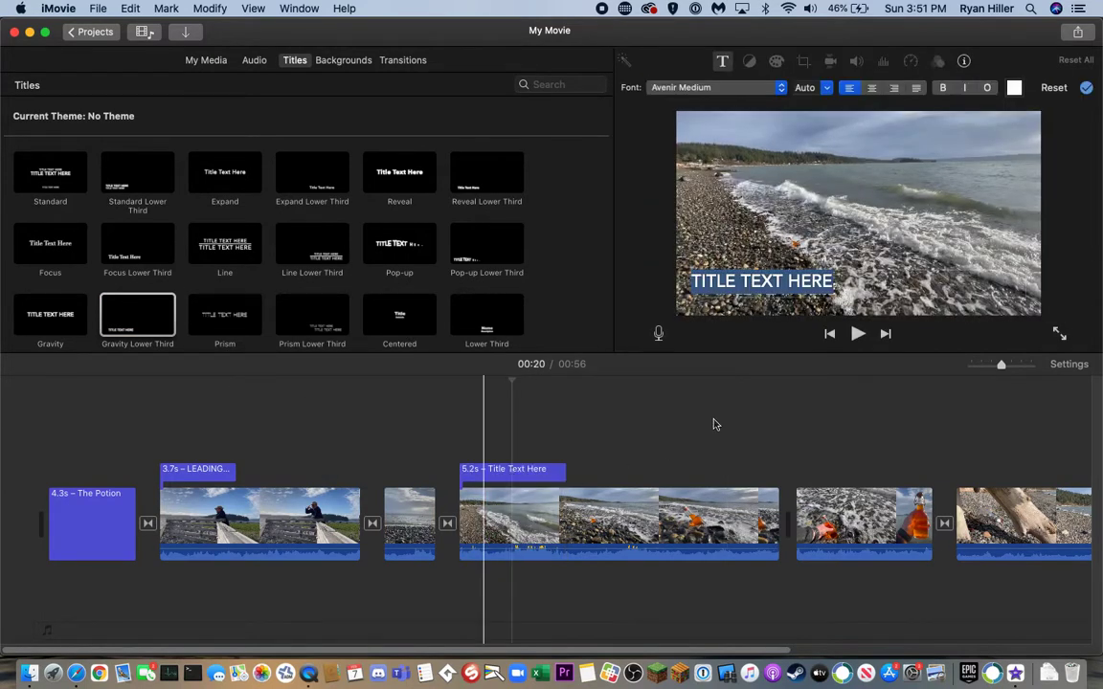
{"action": "left_click", "coordinate": [512, 469]}
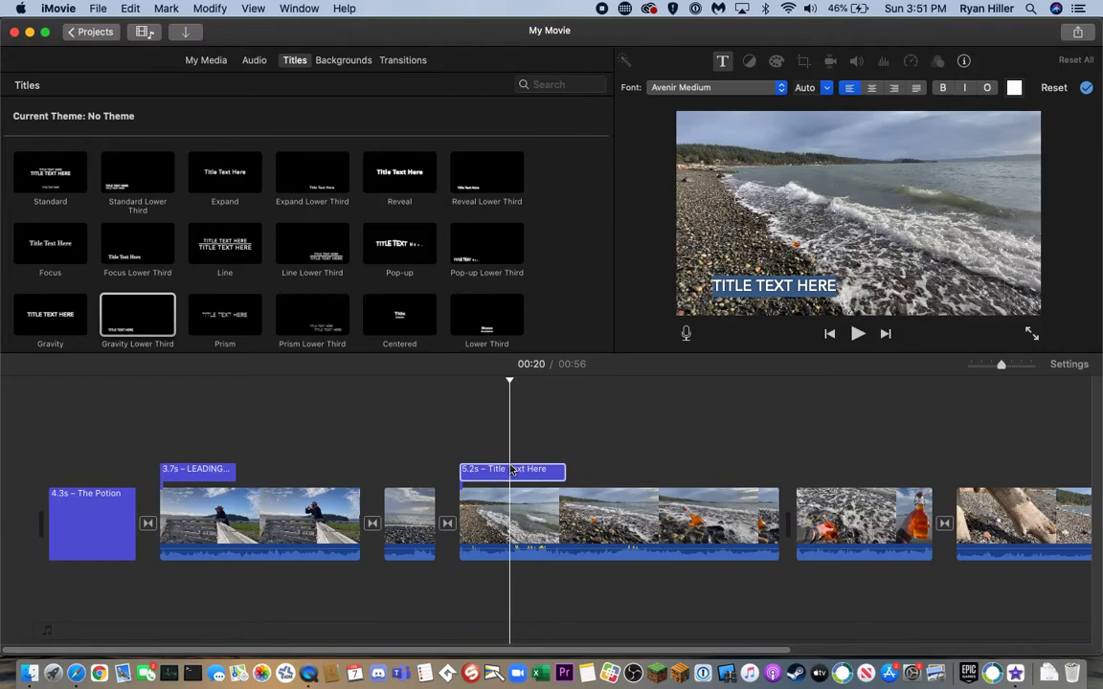
{"action": "type", "text": "R"}
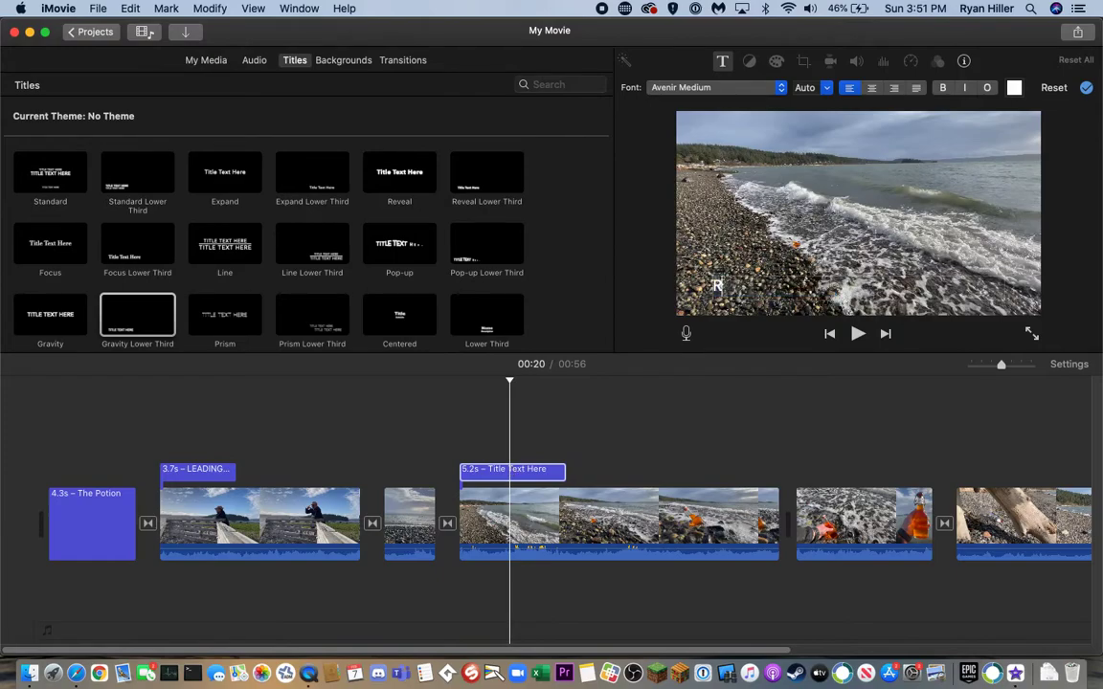
{"action": "type", "text": "ULE OF THIRDS"}
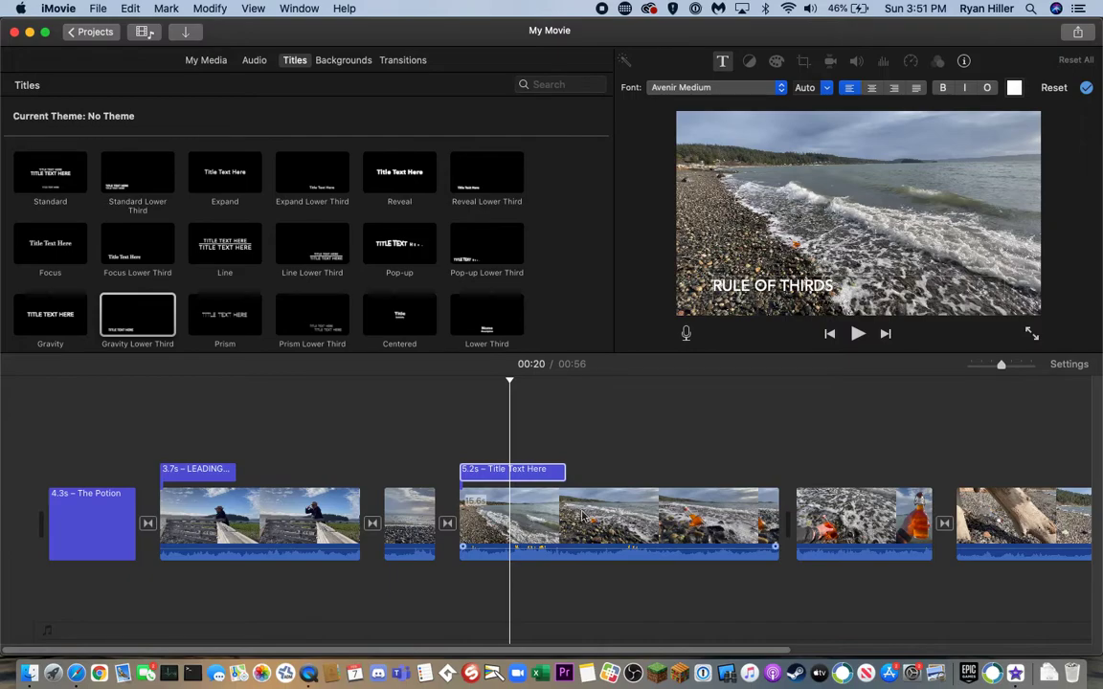
- Overlay a Gravity Lower Third title of about 2.2 s on the clip of the hand lifting the bottle, with the text "SYMMETRY"
{"action": "scroll", "coordinate": [668, 451], "scroll_direction": "right", "scroll_amount": 3}
{"action": "scroll", "coordinate": [667, 450], "scroll_direction": "right", "scroll_amount": 2}
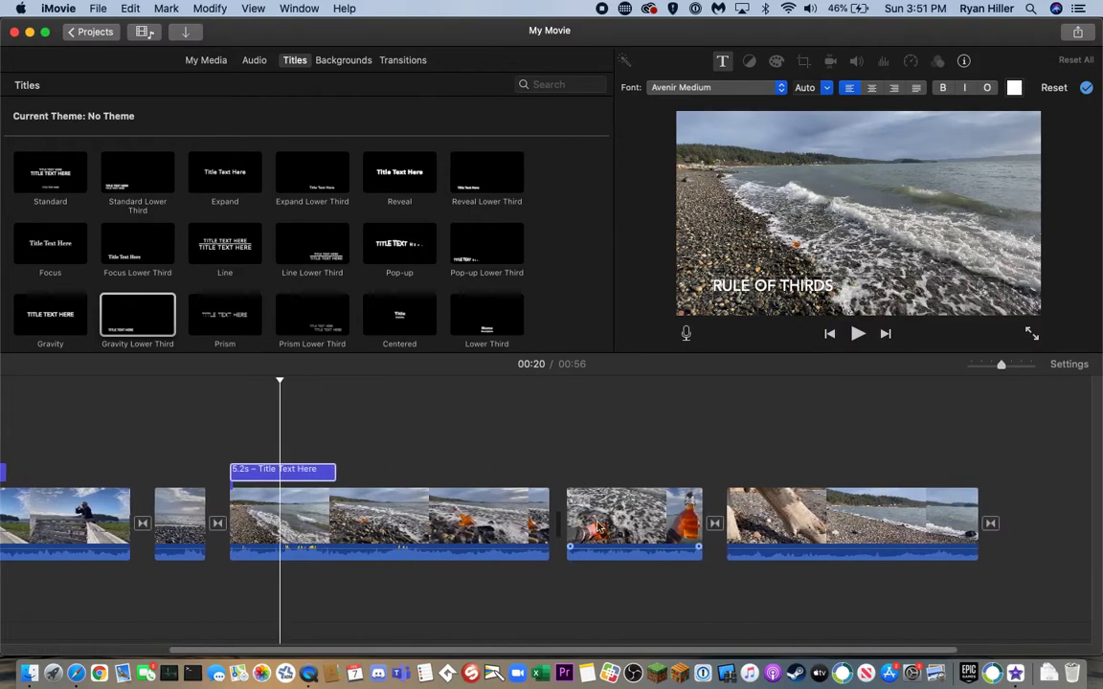
{"action": "left_click_drag", "start_coordinate": [277, 379], "coordinate": [576, 375]}
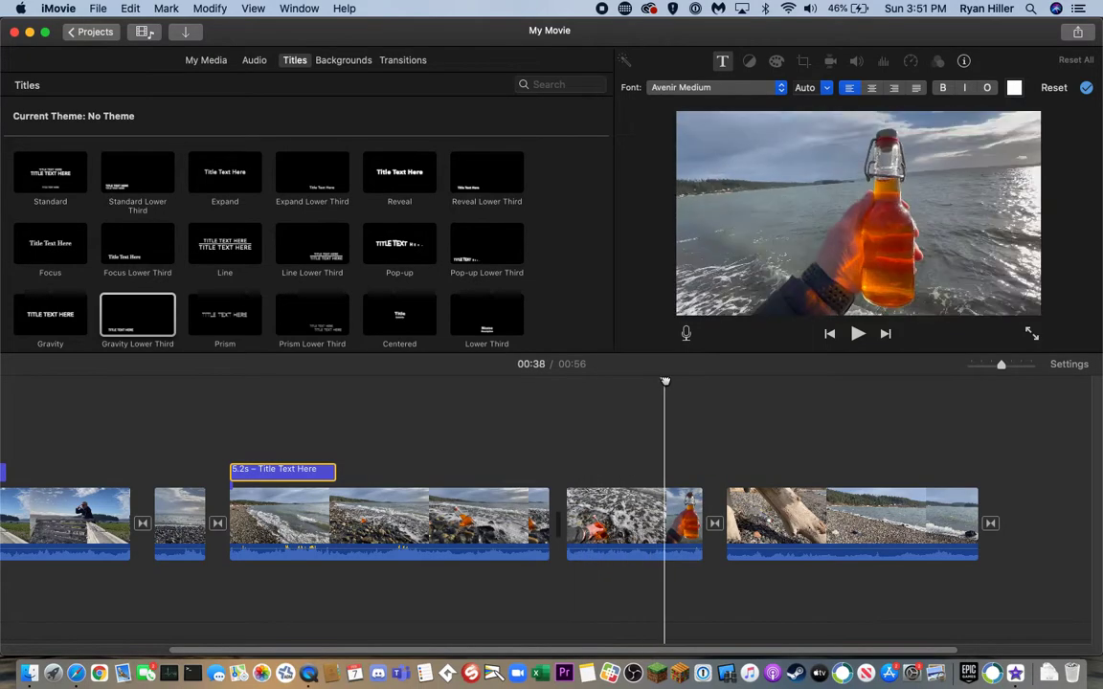
{"action": "left_click_drag", "start_coordinate": [155, 325], "coordinate": [602, 541]}
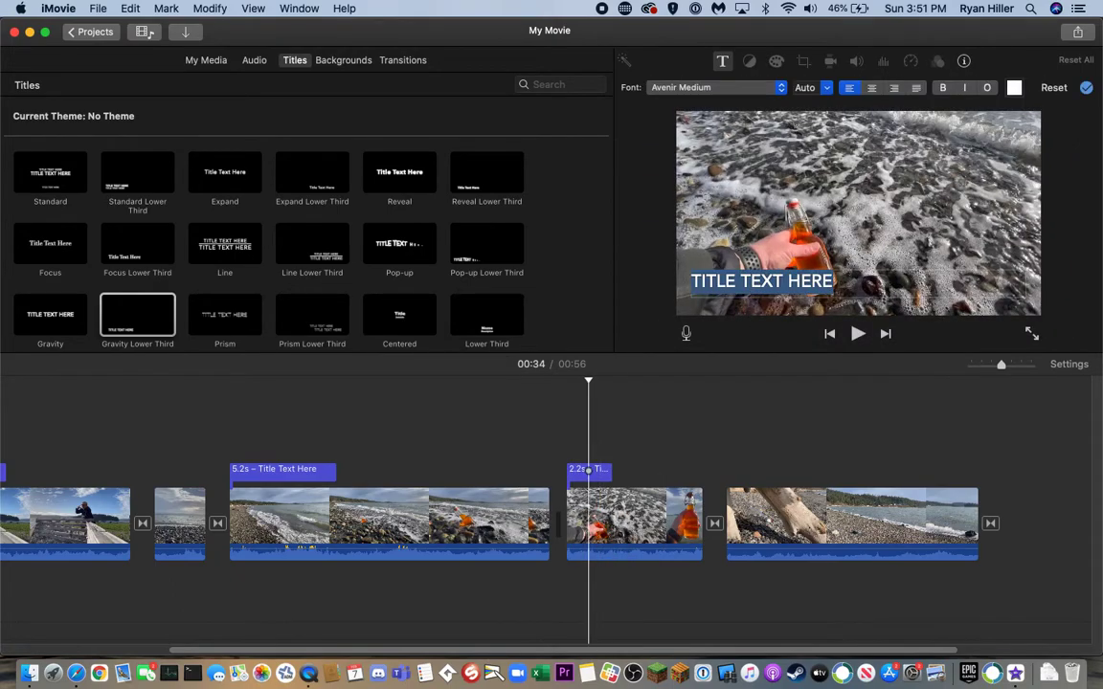
{"action": "type", "text": "SYMMETRY"}
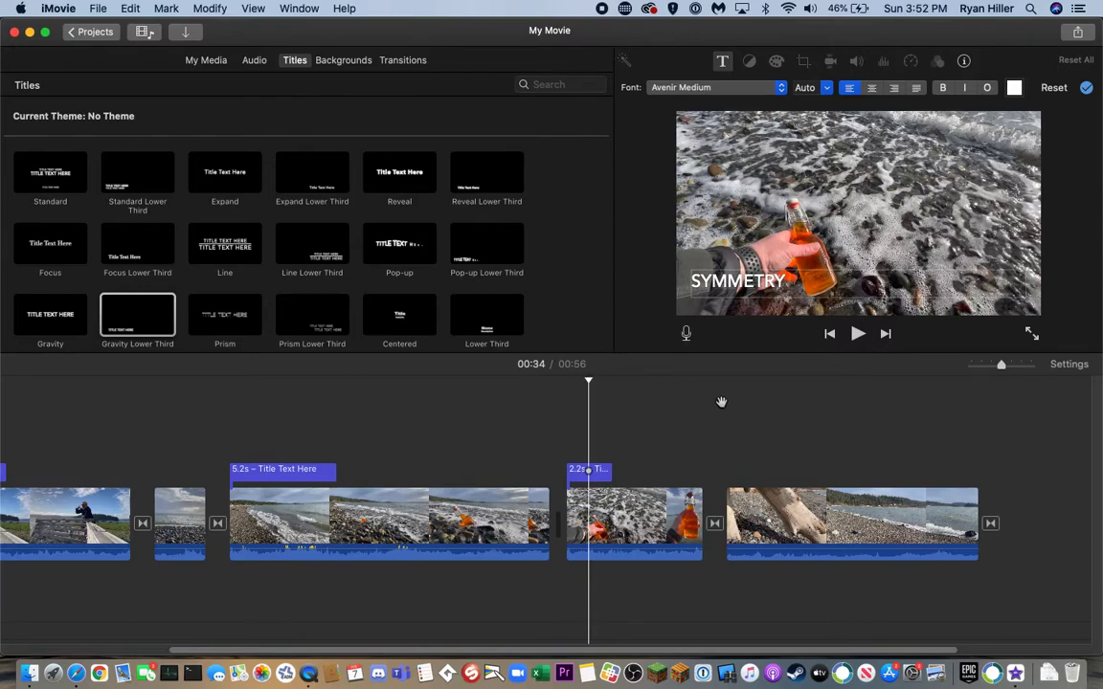
{"action": "mouse_move", "coordinate": [588, 383]}
{"action": "left_mouse_down"}
{"action": "mouse_move", "coordinate": [799, 390]}
{"action": "mouse_move", "coordinate": [608, 388]}
{"action": "left_mouse_up"}
{"action": "left_click", "coordinate": [630, 517]}
- Overlay a Gravity Lower Third title of about 4.1 s on the final driftwood clip, with the text "FRAME WITHIN A FRAME"
{"action": "left_click", "coordinate": [794, 503]}
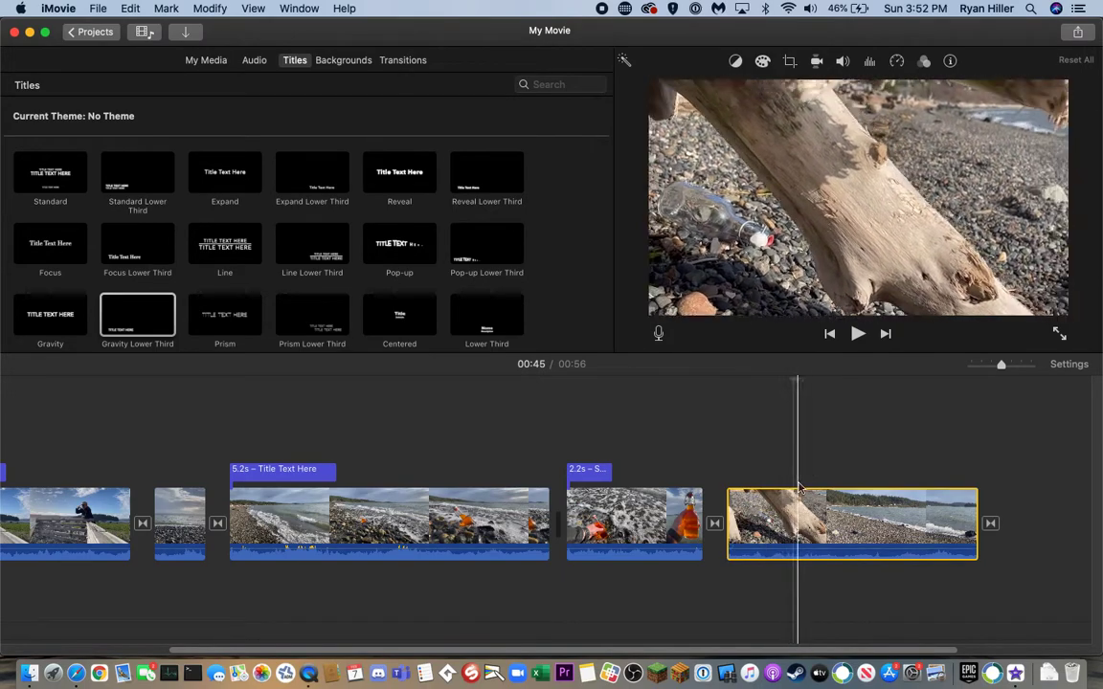
{"action": "left_click_drag", "start_coordinate": [125, 323], "coordinate": [757, 515]}
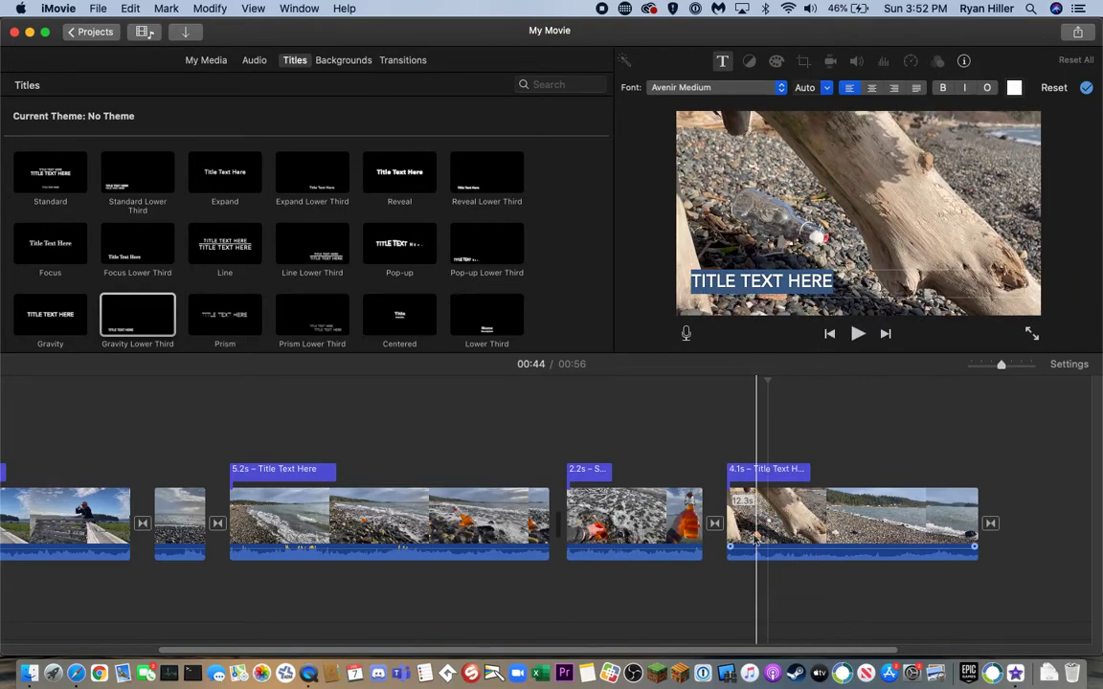
{"action": "type", "text": "FRAME WITHIN A FRAME"}
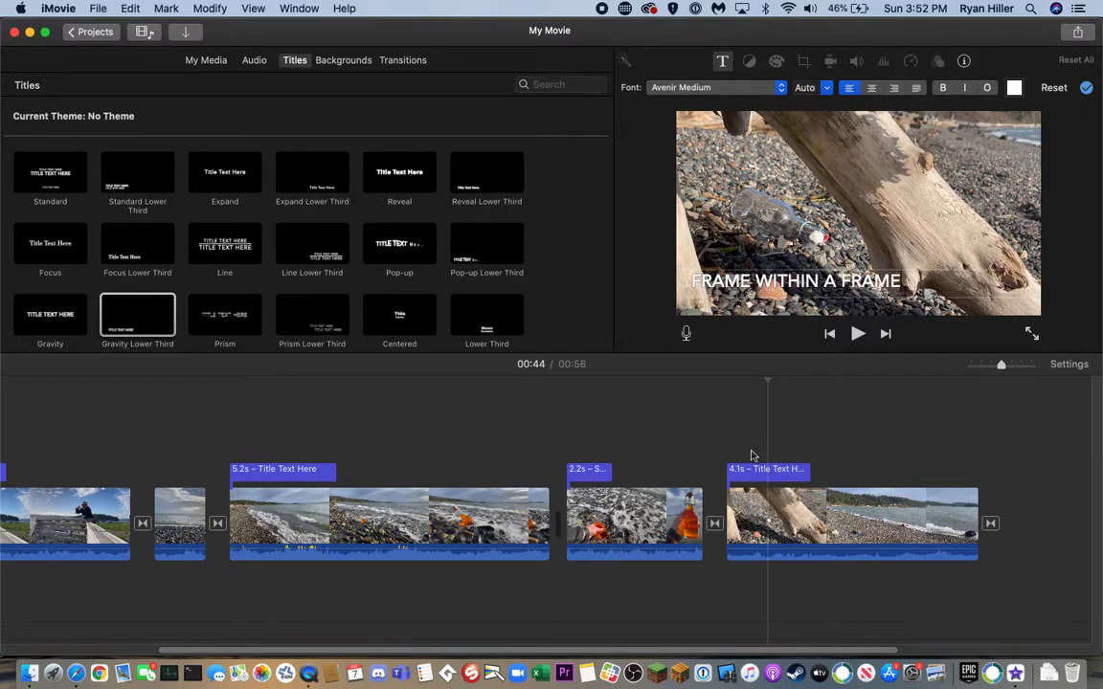
- Check the titles from the start of the movie and replace the placeholder text over the long shoreline clip with "RULE OF THIRDS"
{"action": "left_click_drag", "start_coordinate": [766, 382], "coordinate": [29, 387]}
{"action": "left_click", "coordinate": [96, 507]}
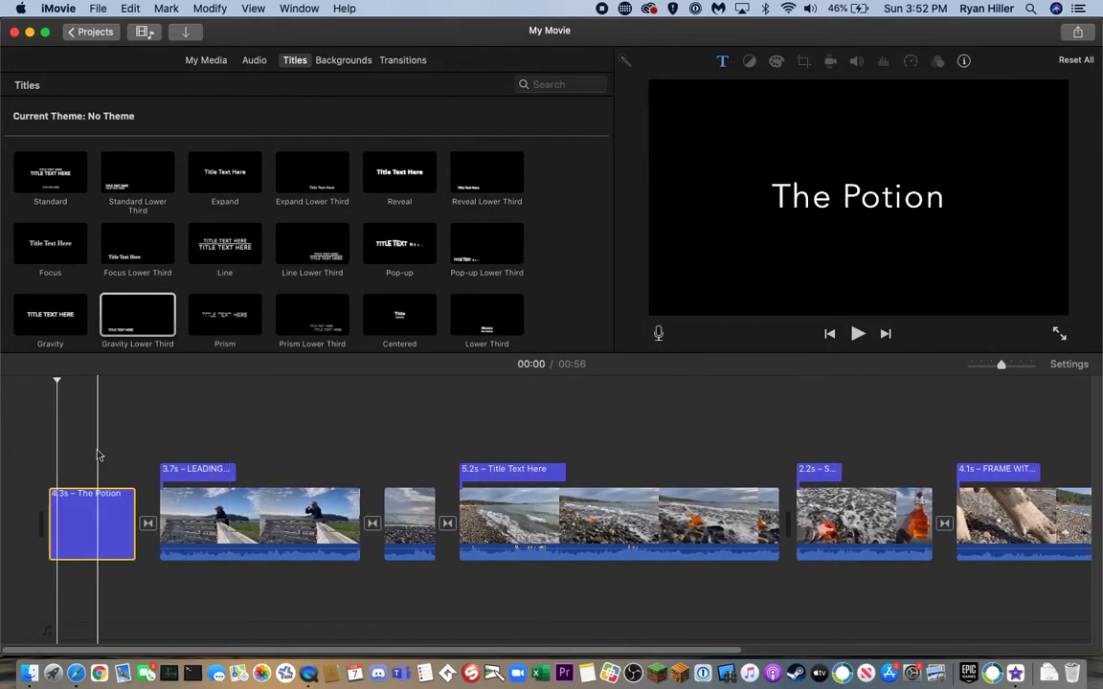
{"action": "left_click_drag", "start_coordinate": [55, 381], "coordinate": [479, 352]}
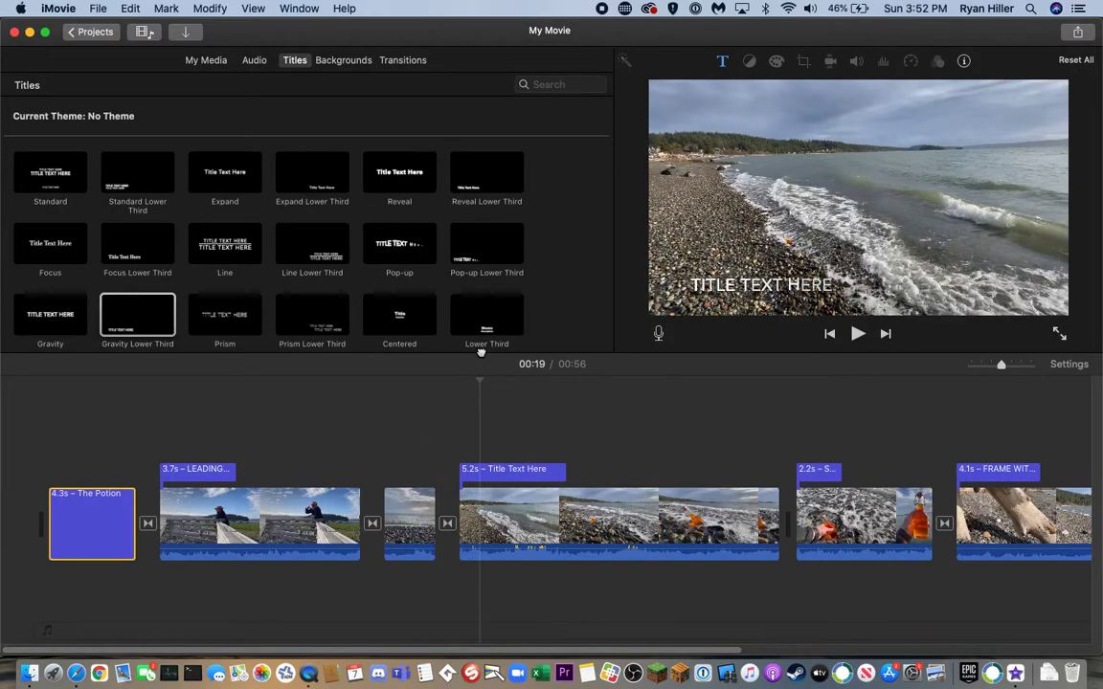
{"action": "double_click", "coordinate": [522, 472]}
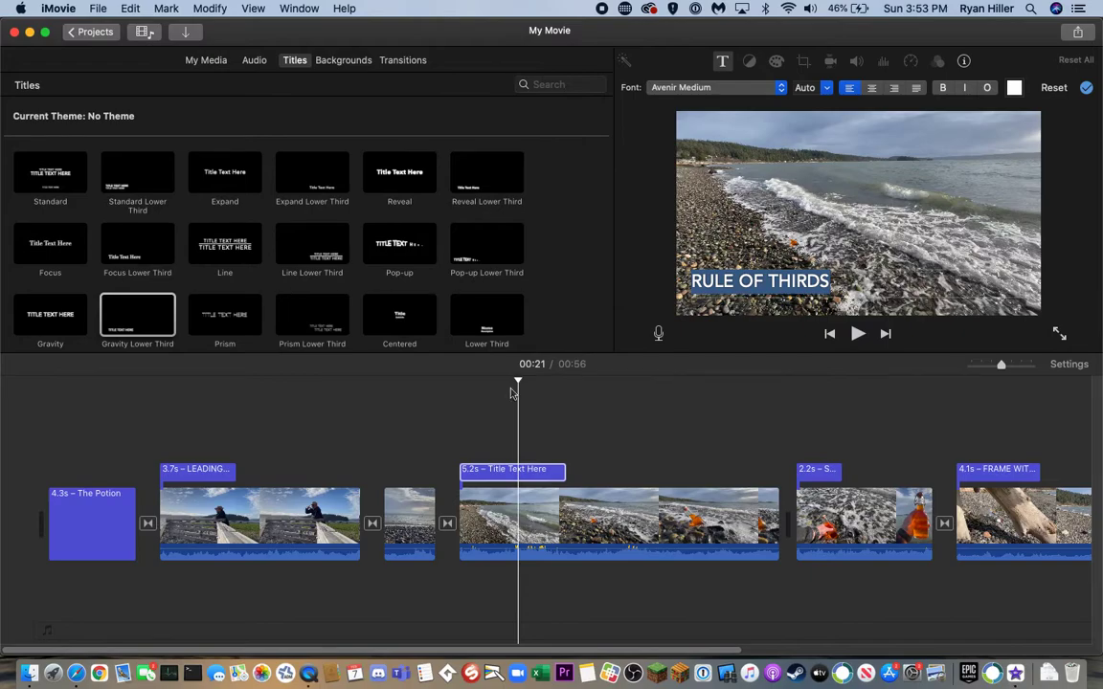
- Skim the remaining titled clips up to the bottle shot, and return the playhead to the opening title "The Potion"
{"action": "left_click_drag", "start_coordinate": [517, 379], "coordinate": [380, 421]}
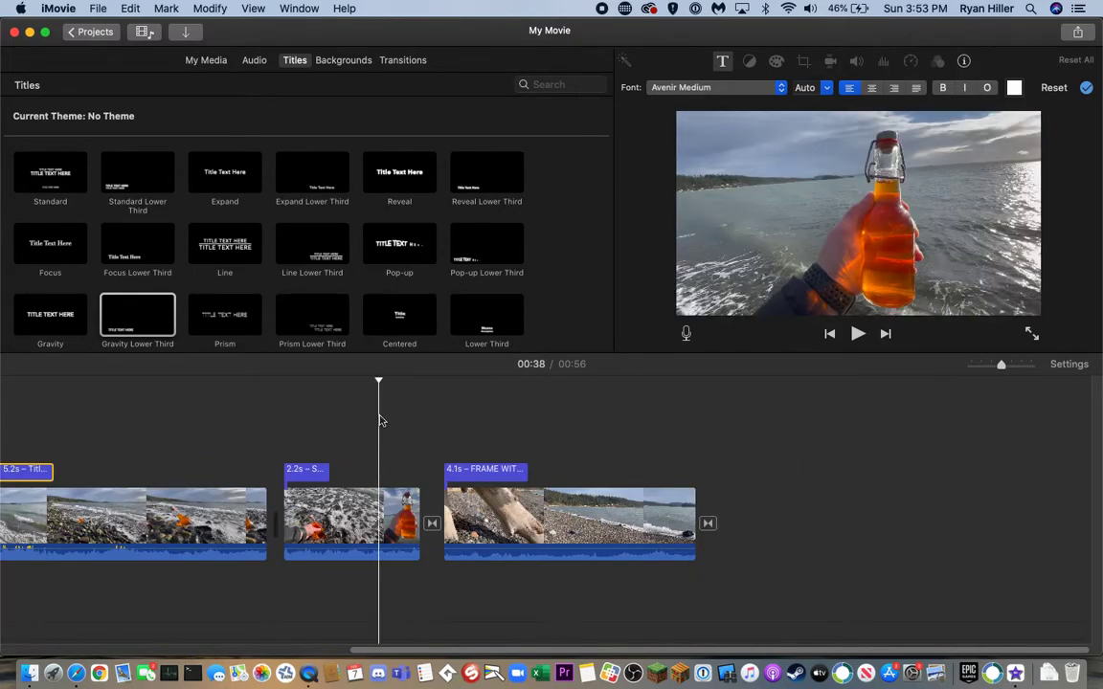
{"action": "scroll", "coordinate": [380, 421], "scroll_direction": "left", "scroll_amount": 5}
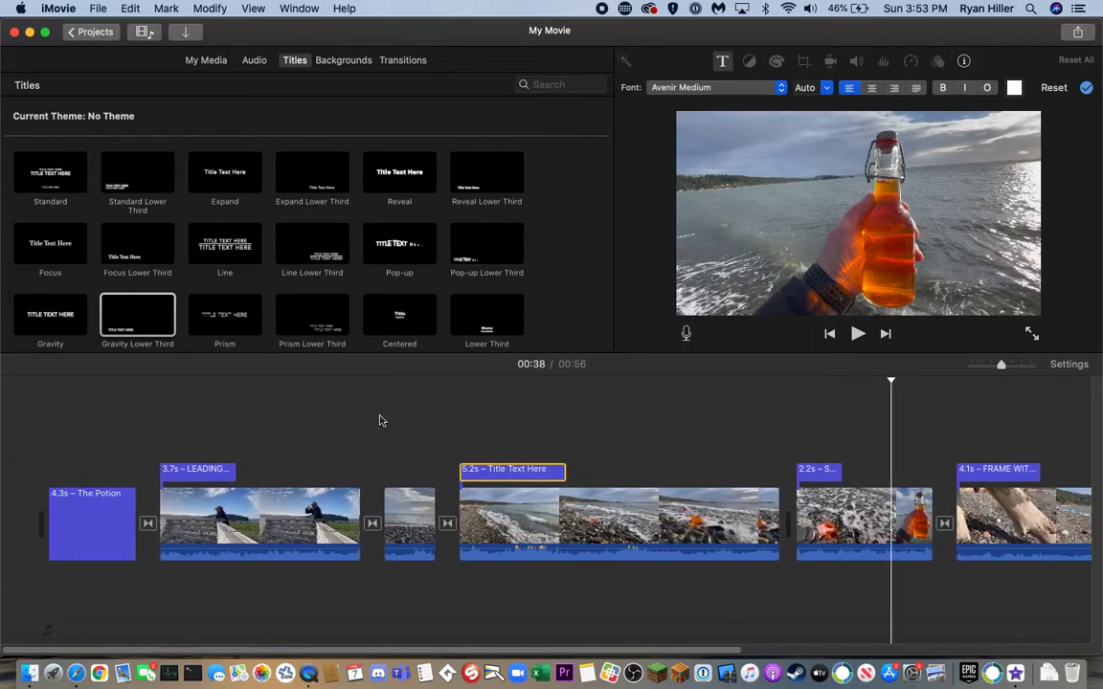
{"action": "left_click", "coordinate": [122, 401]}
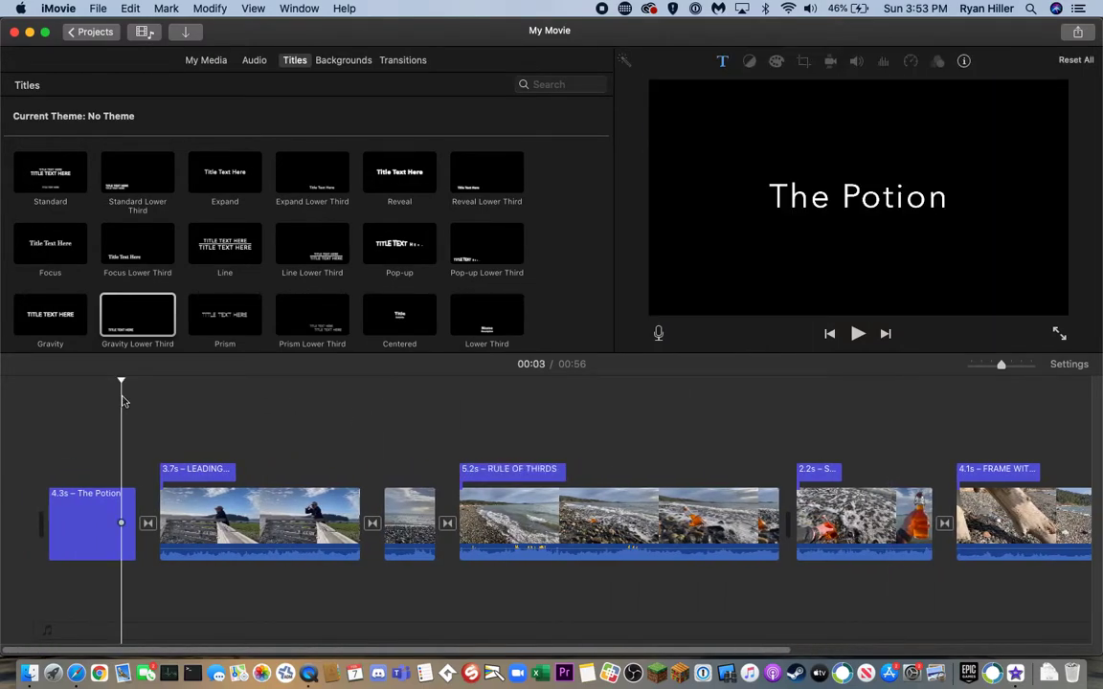